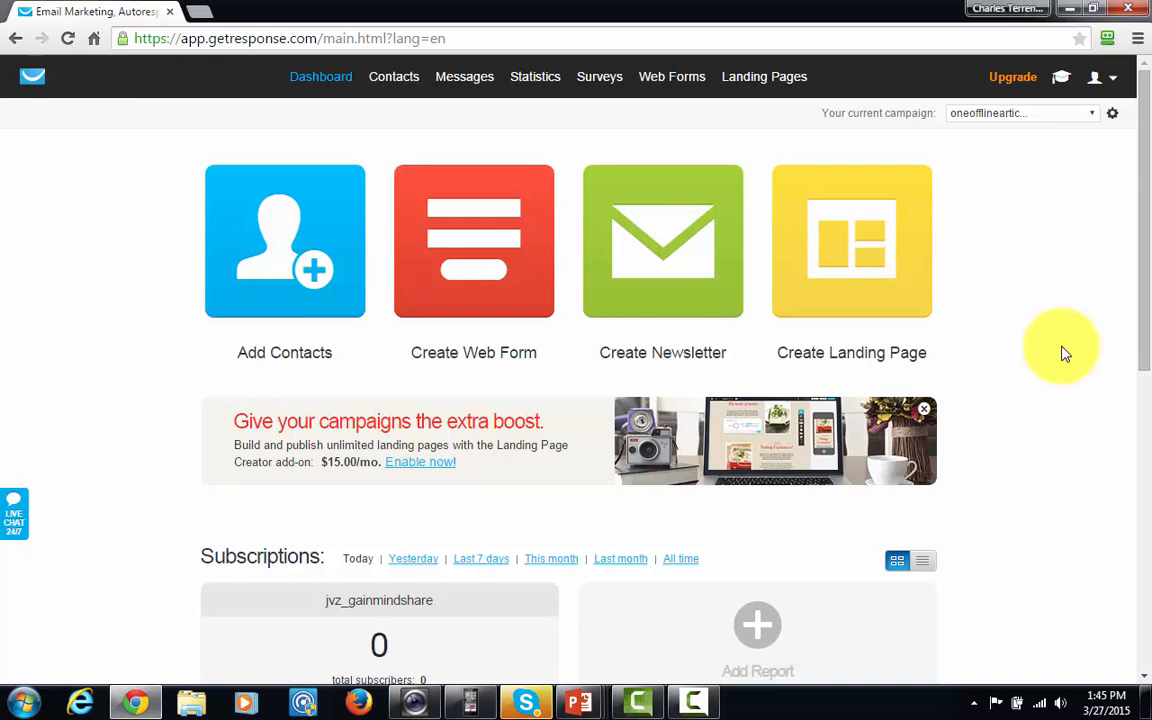
# Create a new campaign named internetmarketing2201528
pyautogui.click(1095, 118)
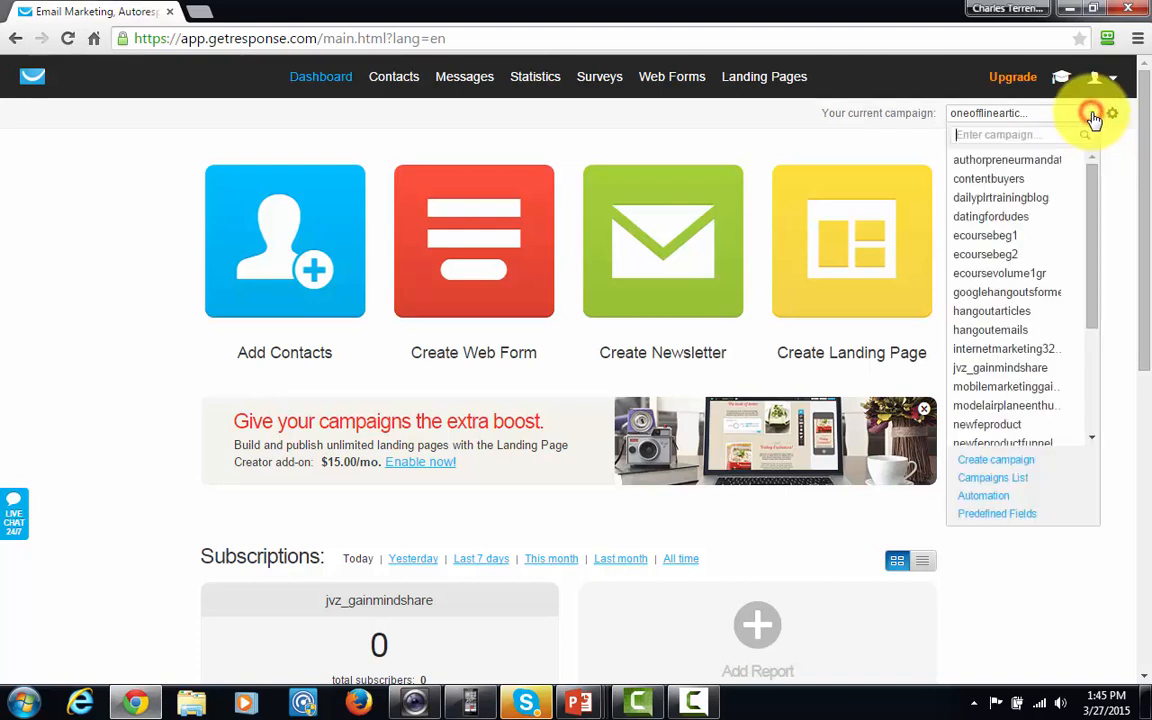
pyautogui.click(991, 461)
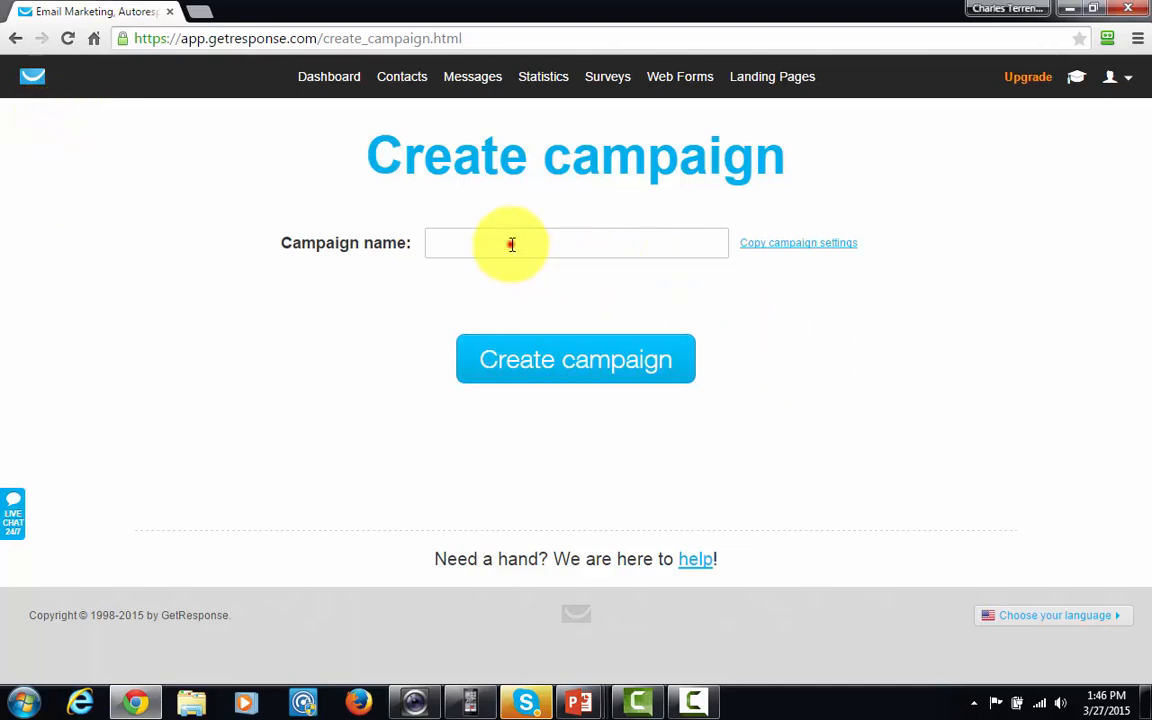
pyautogui.click(511, 244)
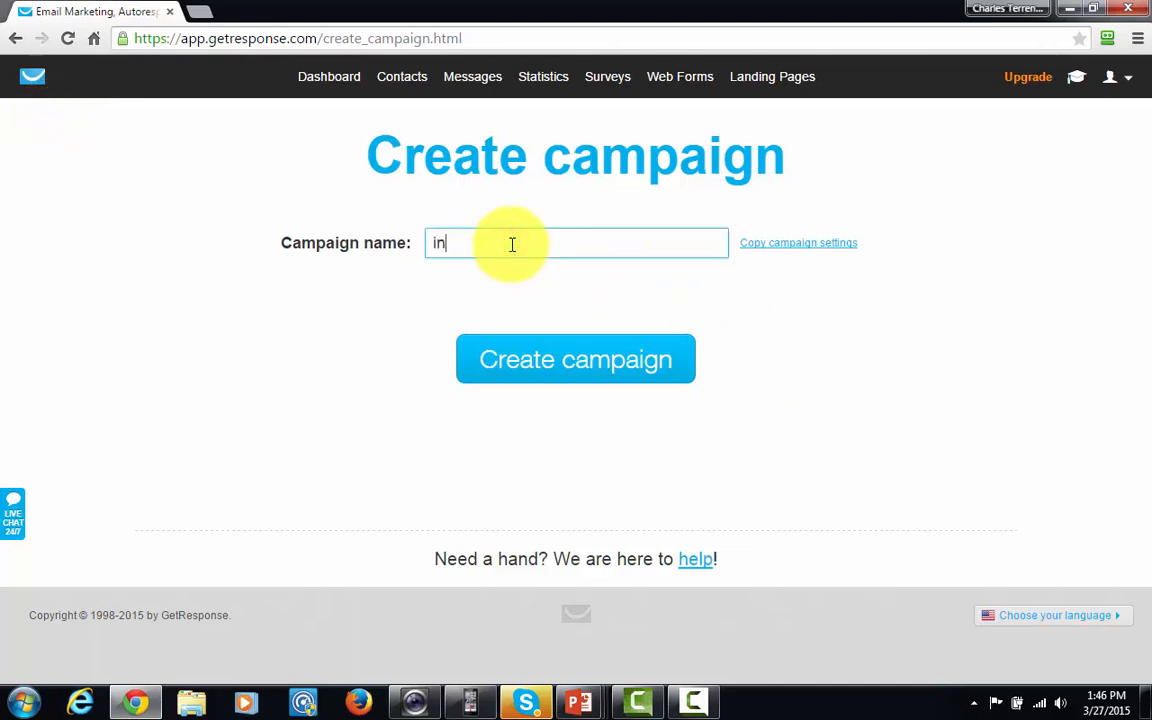
pyautogui.write('internetmarketing2201528')
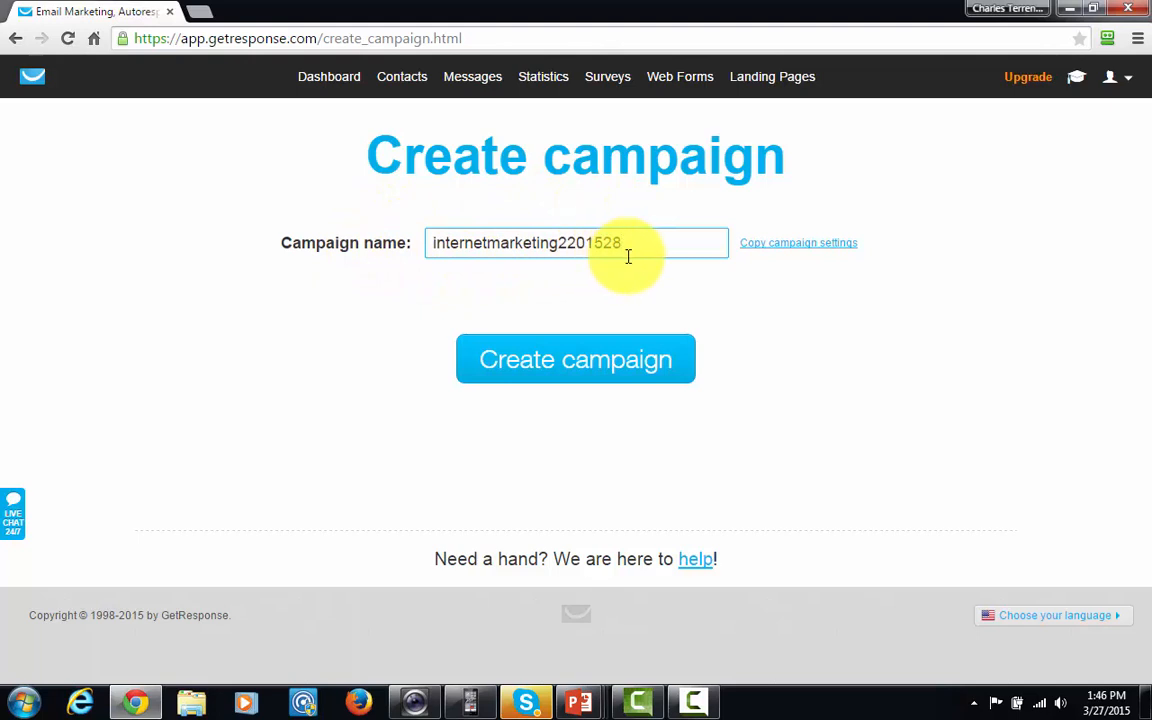
pyautogui.click(641, 251)
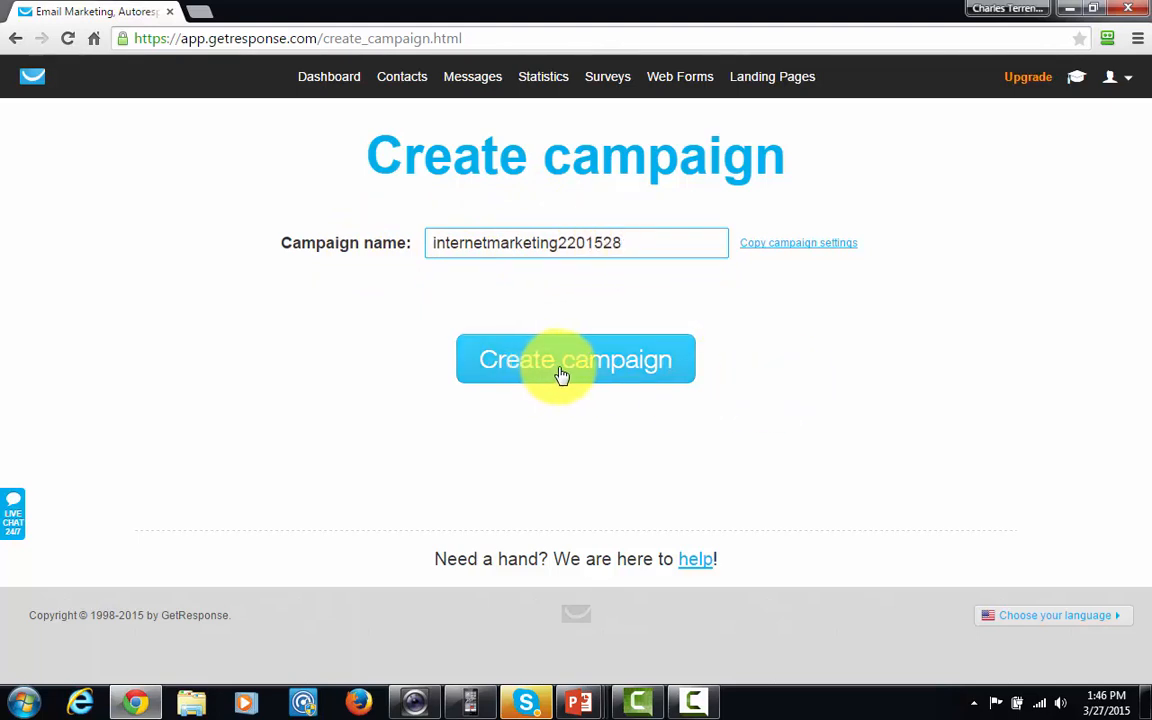
pyautogui.click(563, 369)
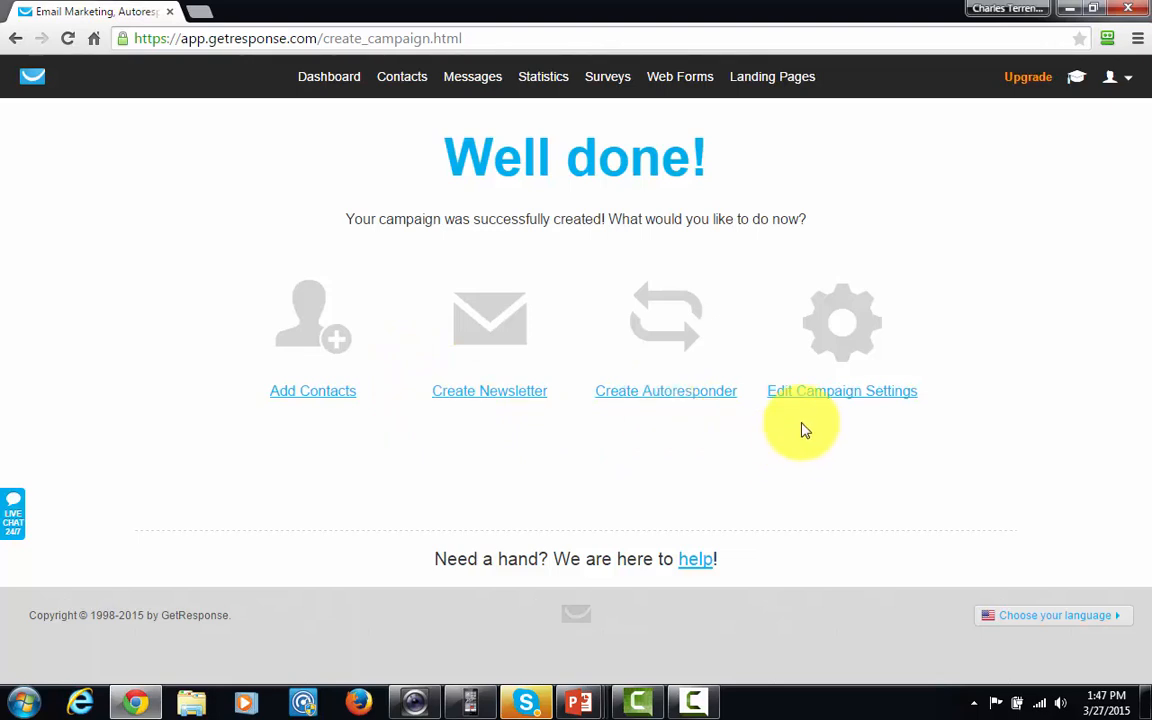
# Open the new campaign's settings and save "Internet Marketing Education" as the campaign title
pyautogui.click(815, 393)
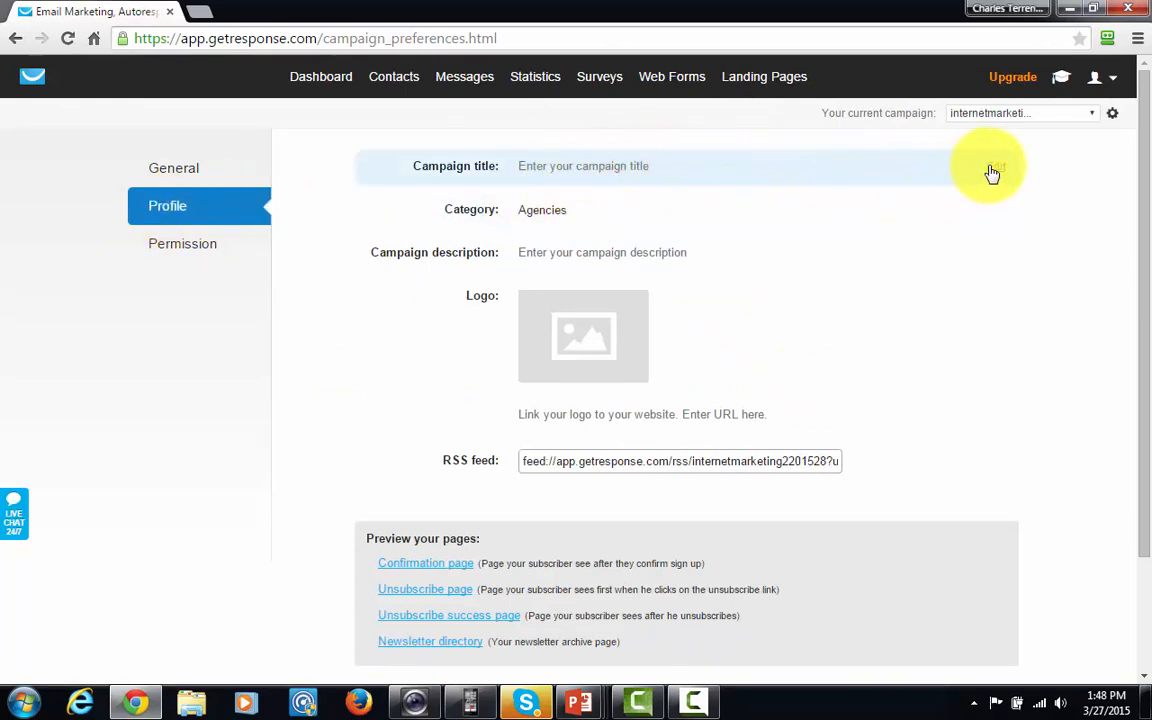
pyautogui.click(992, 170)
pyautogui.click(622, 167)
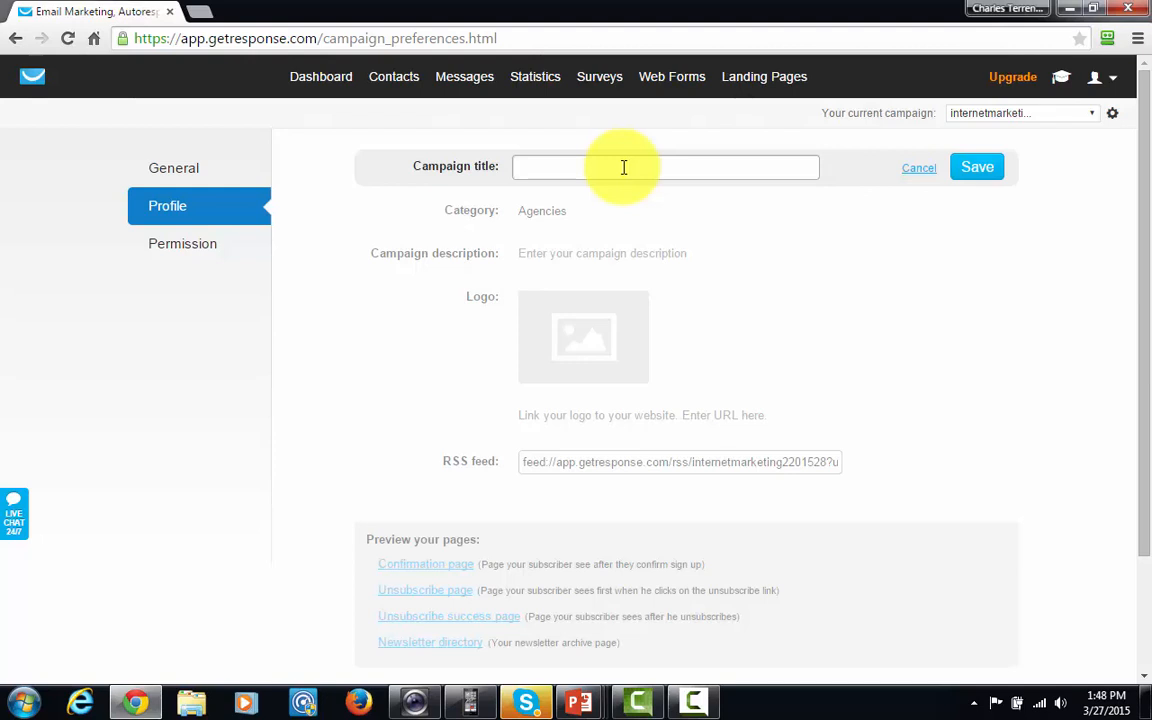
pyautogui.write('Internet Marketing Education')
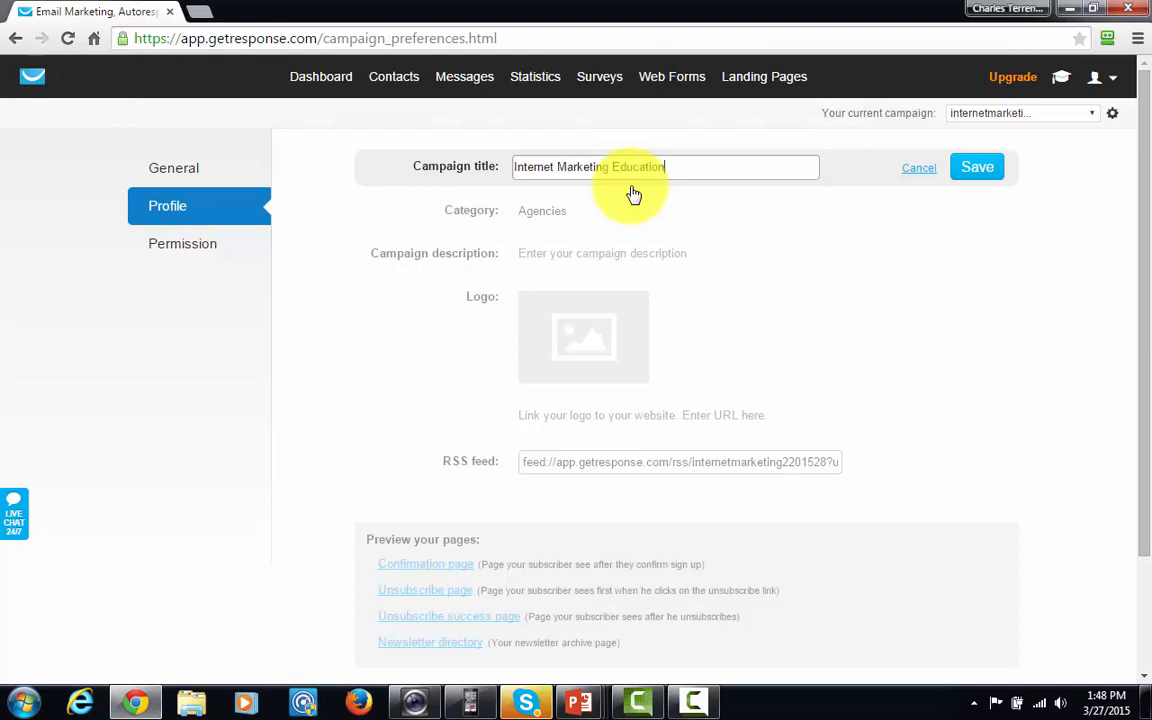
pyautogui.click(965, 176)
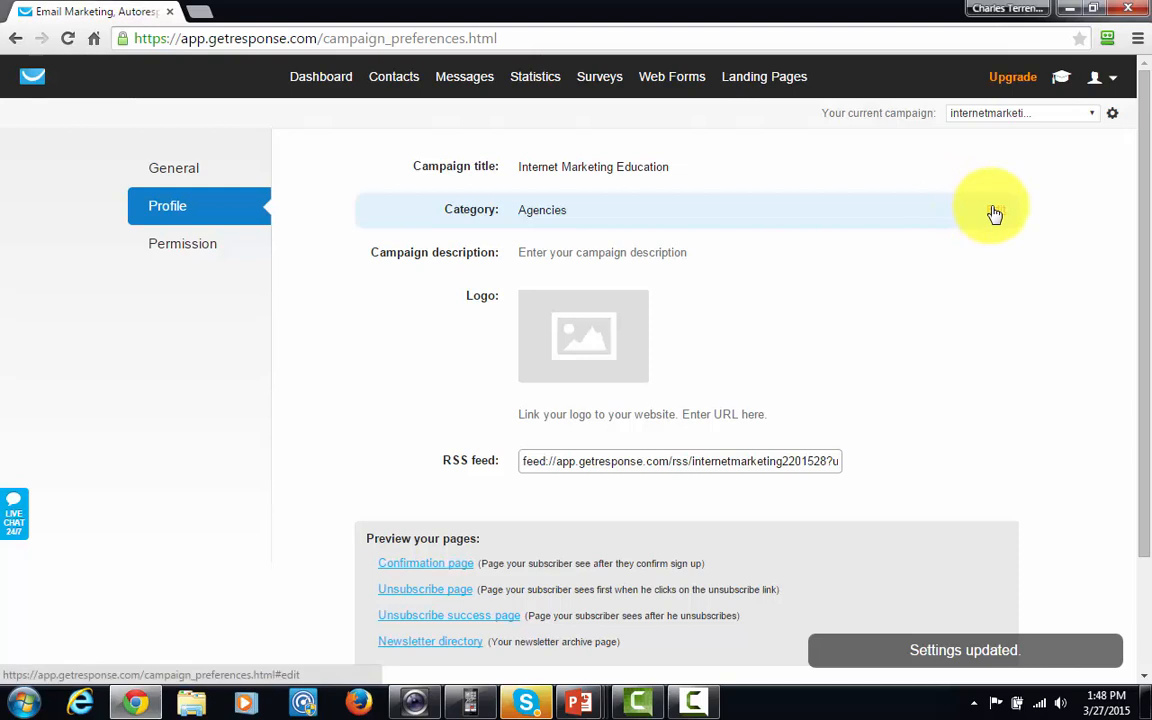
# Set the campaign's category to Education and save it
pyautogui.click(994, 213)
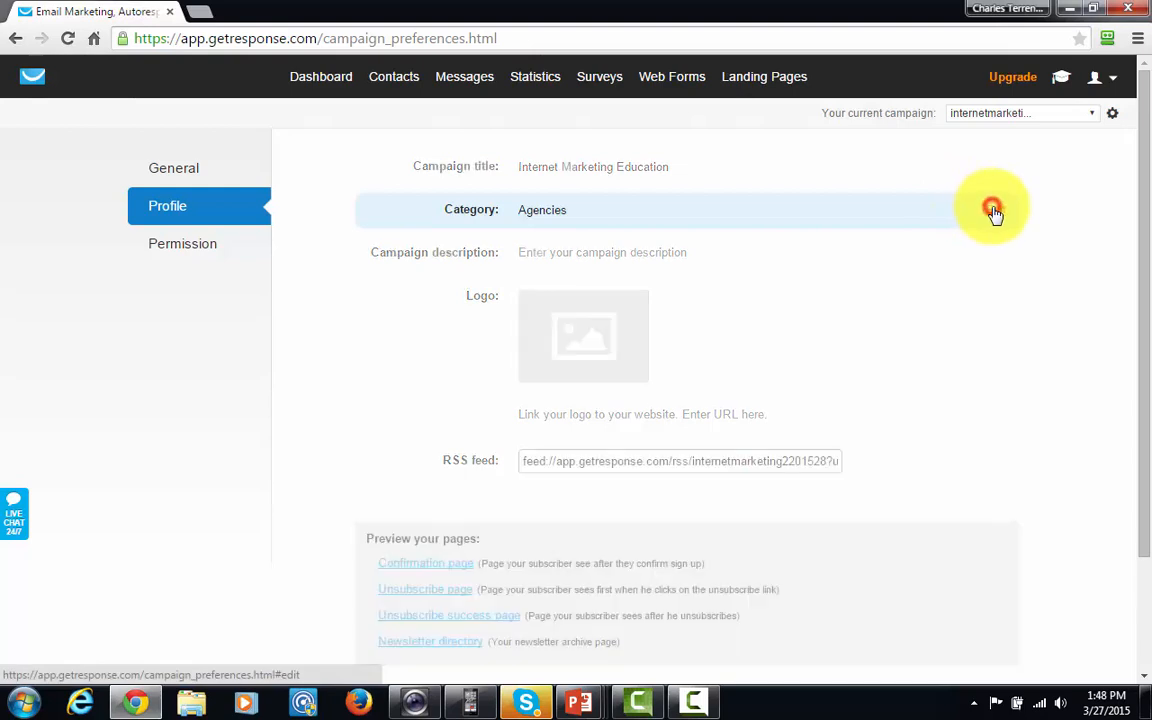
pyautogui.click(995, 214)
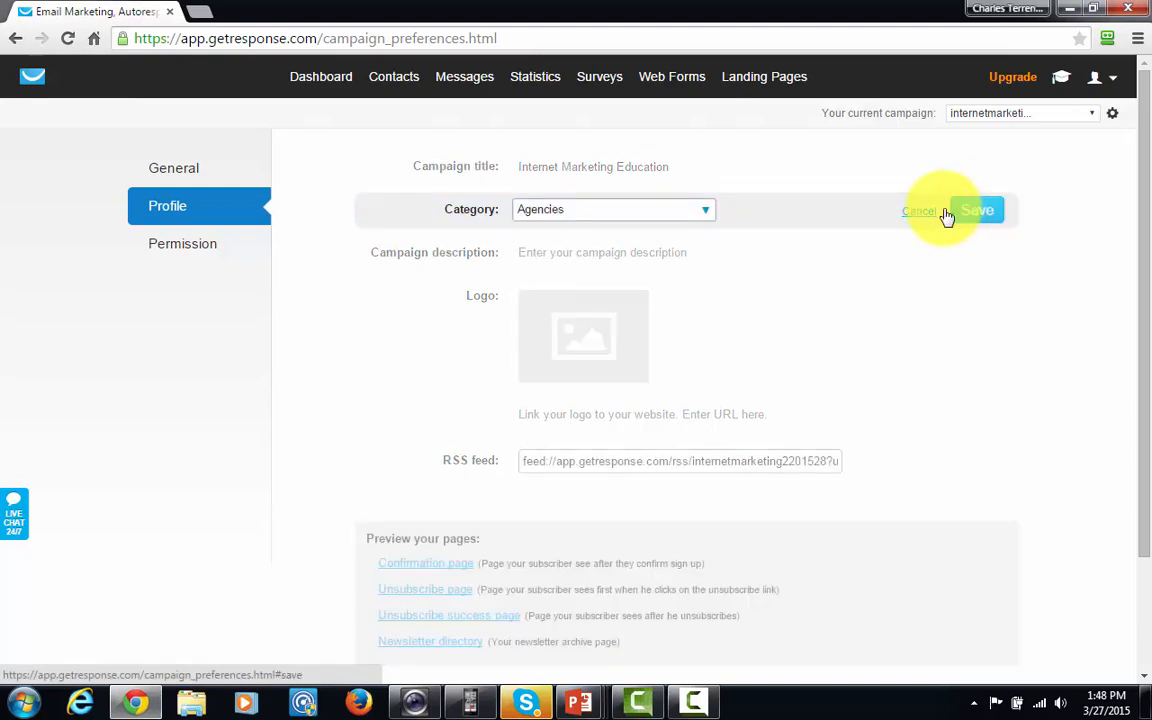
pyautogui.click(704, 213)
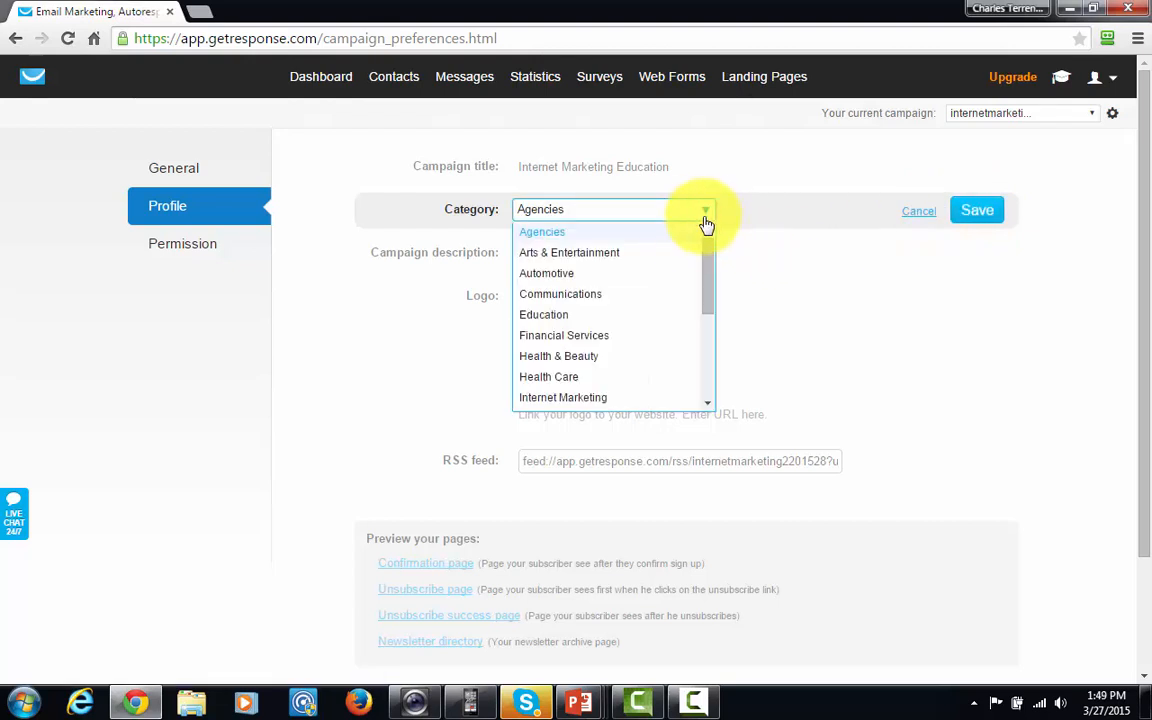
pyautogui.click(566, 316)
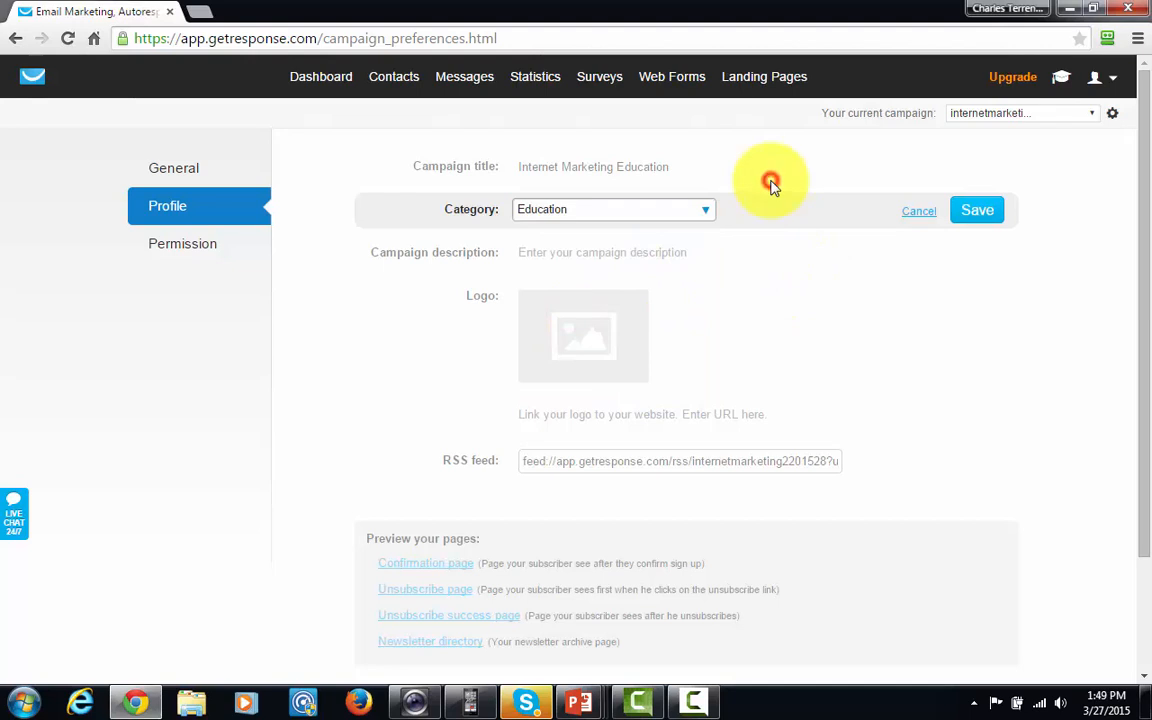
pyautogui.click(637, 258)
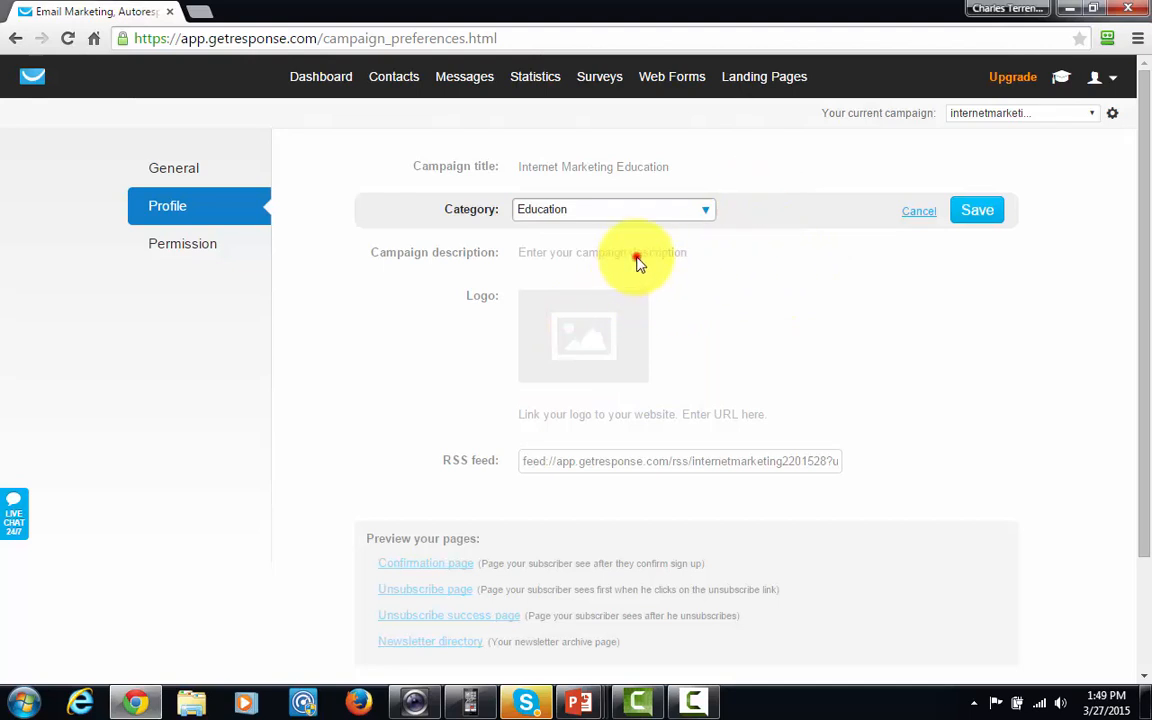
pyautogui.click(966, 211)
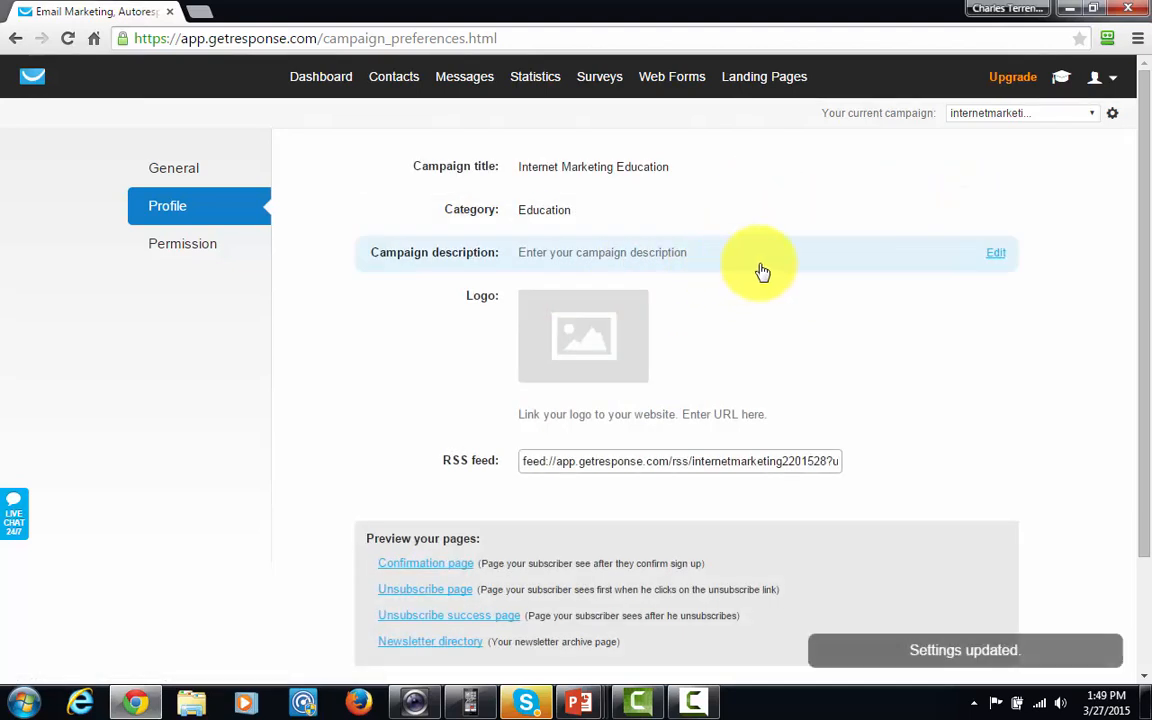
# Save the campaign description "This subscriber list is for those who want to learn how to make money online."
pyautogui.click(996, 255)
pyautogui.write('This subscriber list is for those who want to learn how to make money online')
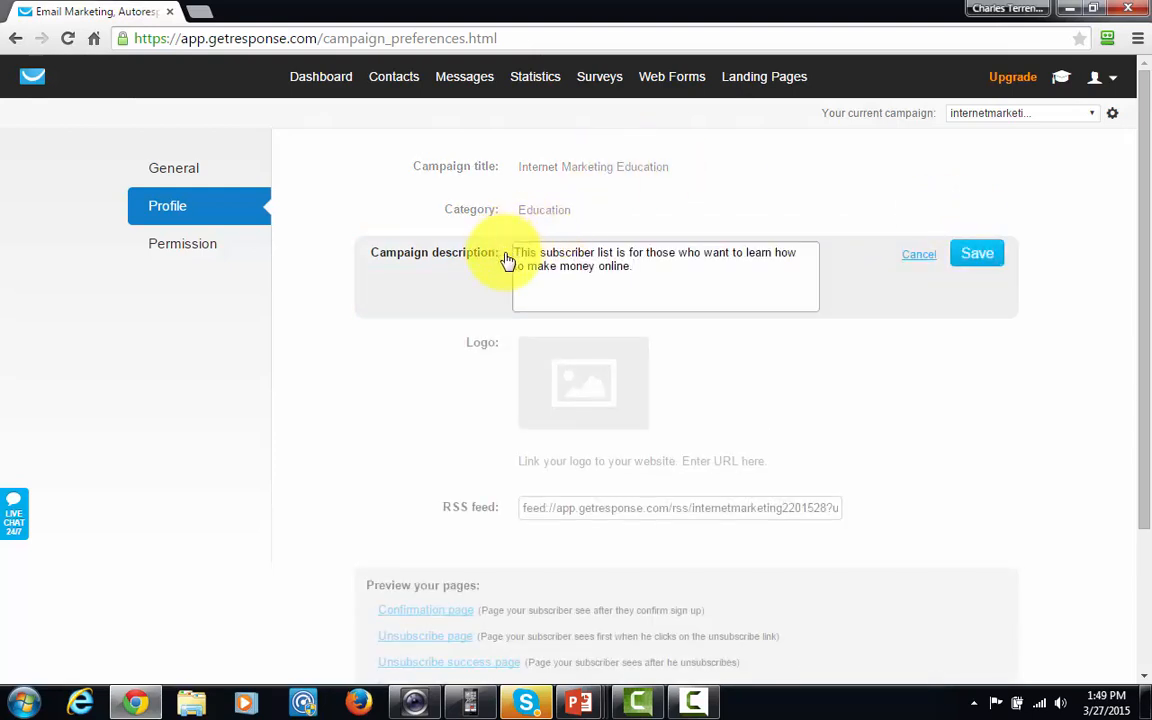
pyautogui.click(972, 258)
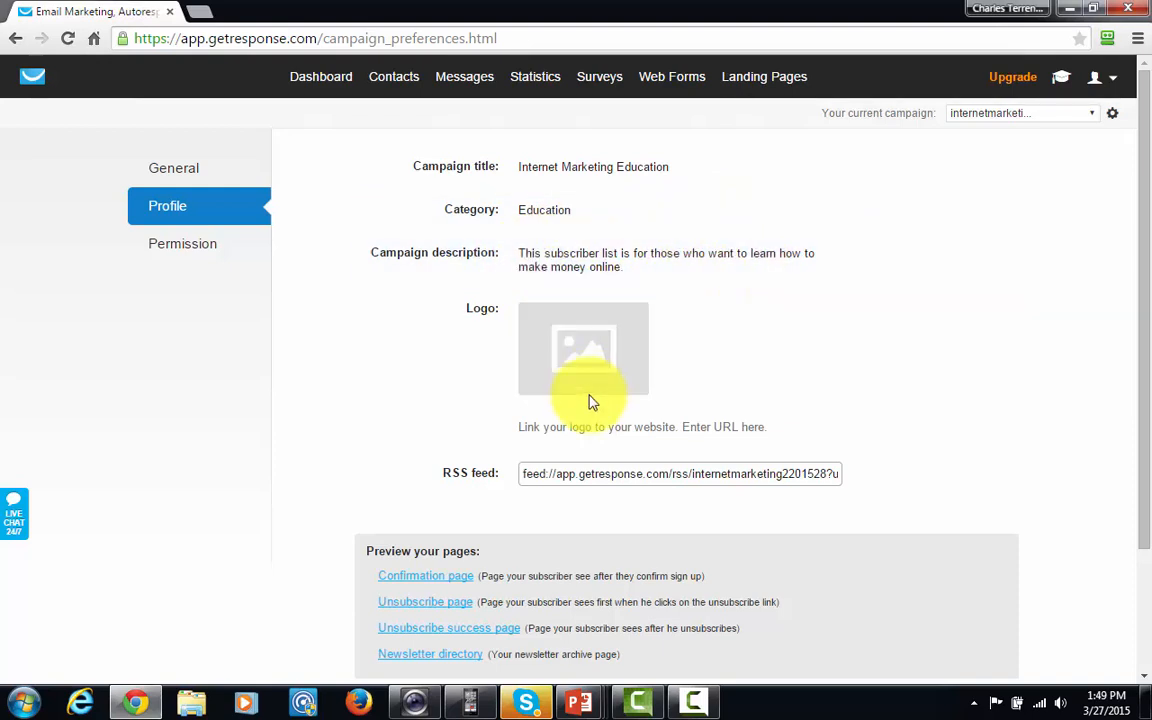
# Review the campaign's logo and page preview options and its Permission settings for confirmed opt-in and the confirmation message
pyautogui.click(586, 342)
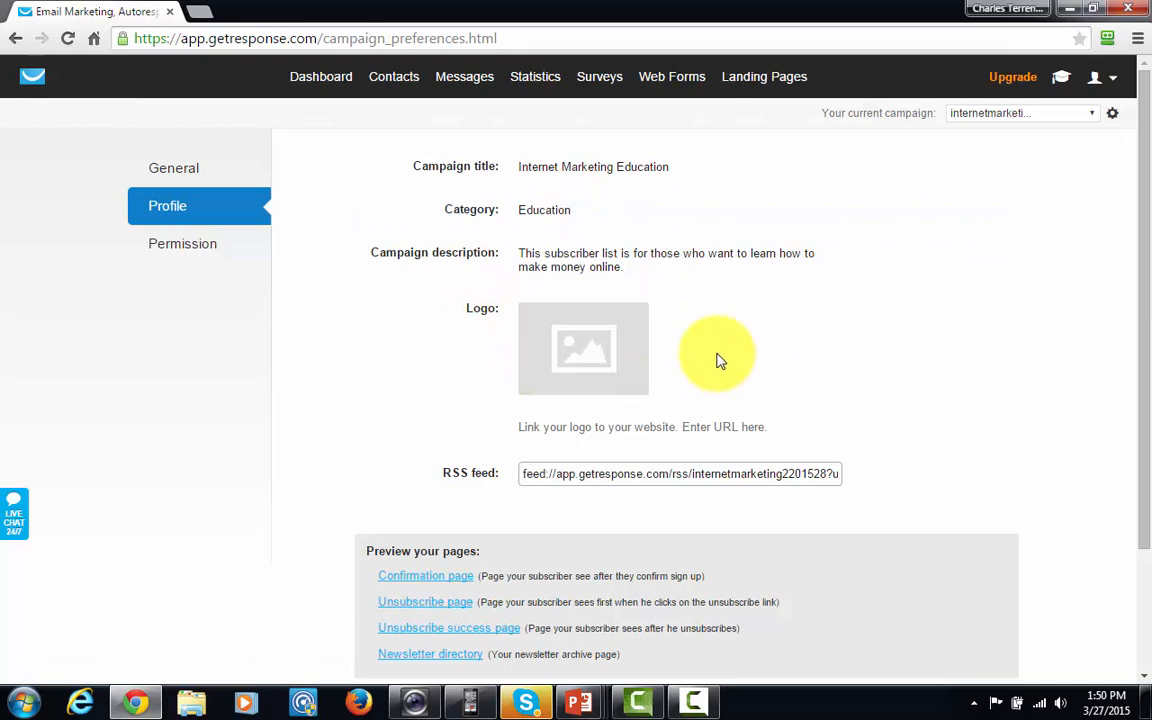
pyautogui.scroll(-1, 716, 360)
pyautogui.scroll(1, 716, 360)
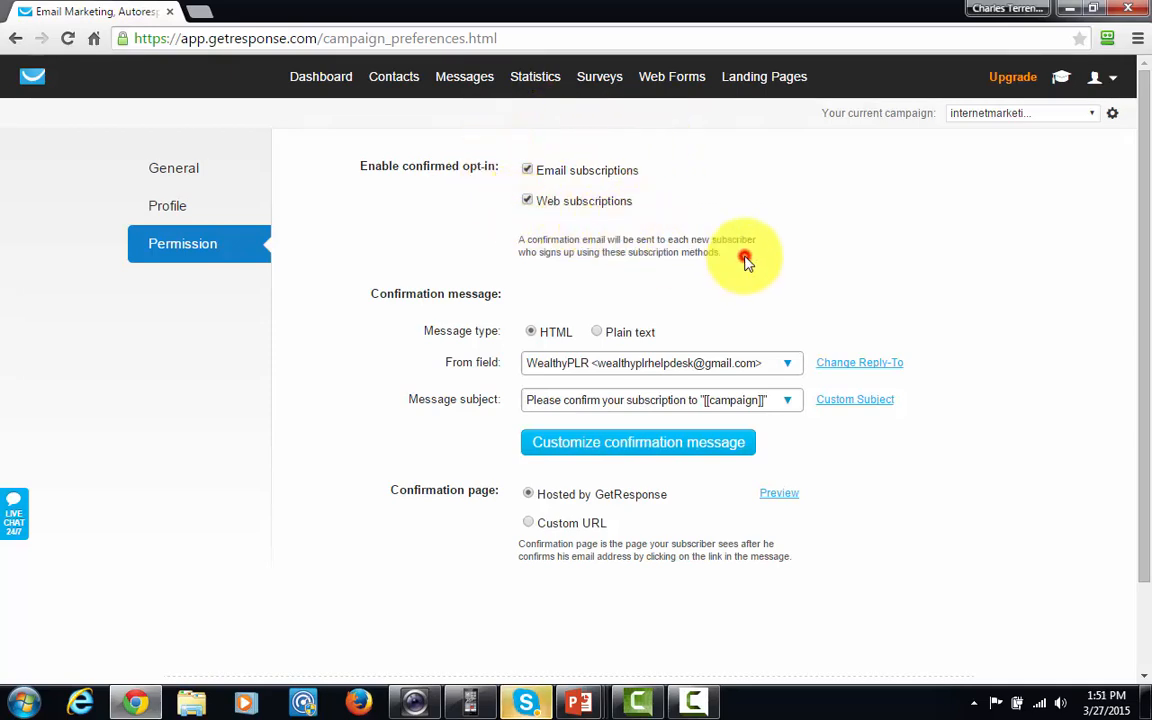
pyautogui.scroll(-2, 740, 262)
pyautogui.scroll(2, 738, 265)
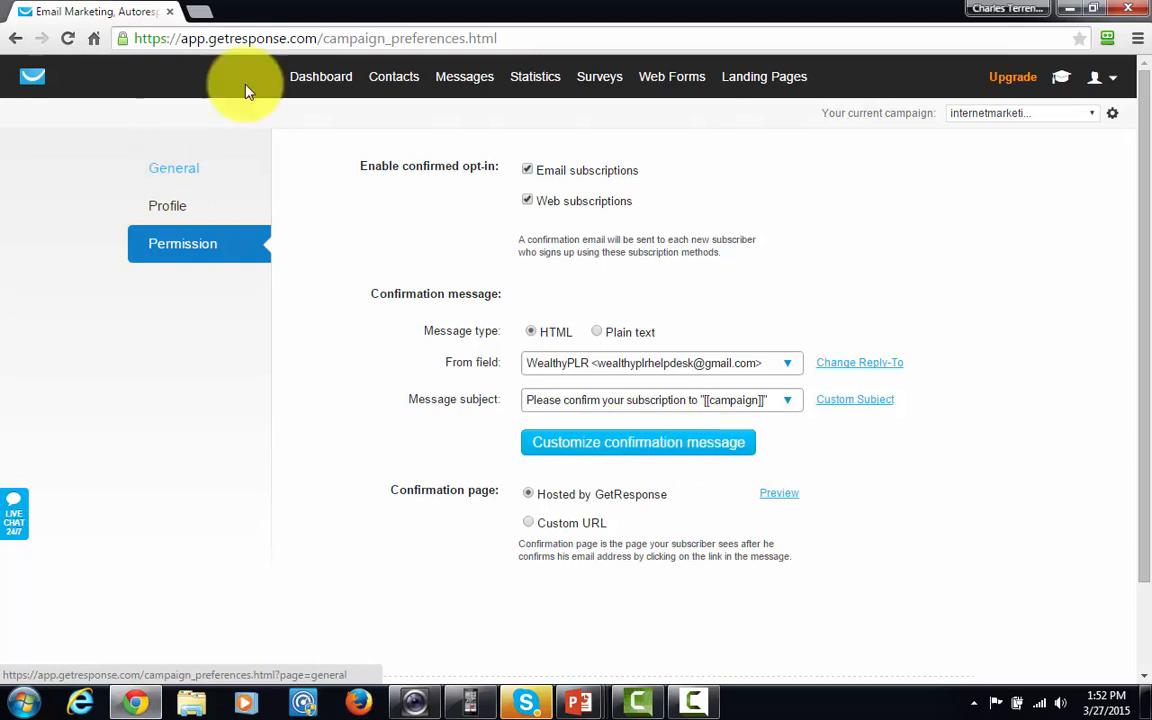
# Start a new web form and apply the green template with yellow double arrows in its green and red color scheme
pyautogui.moveTo(678, 99)
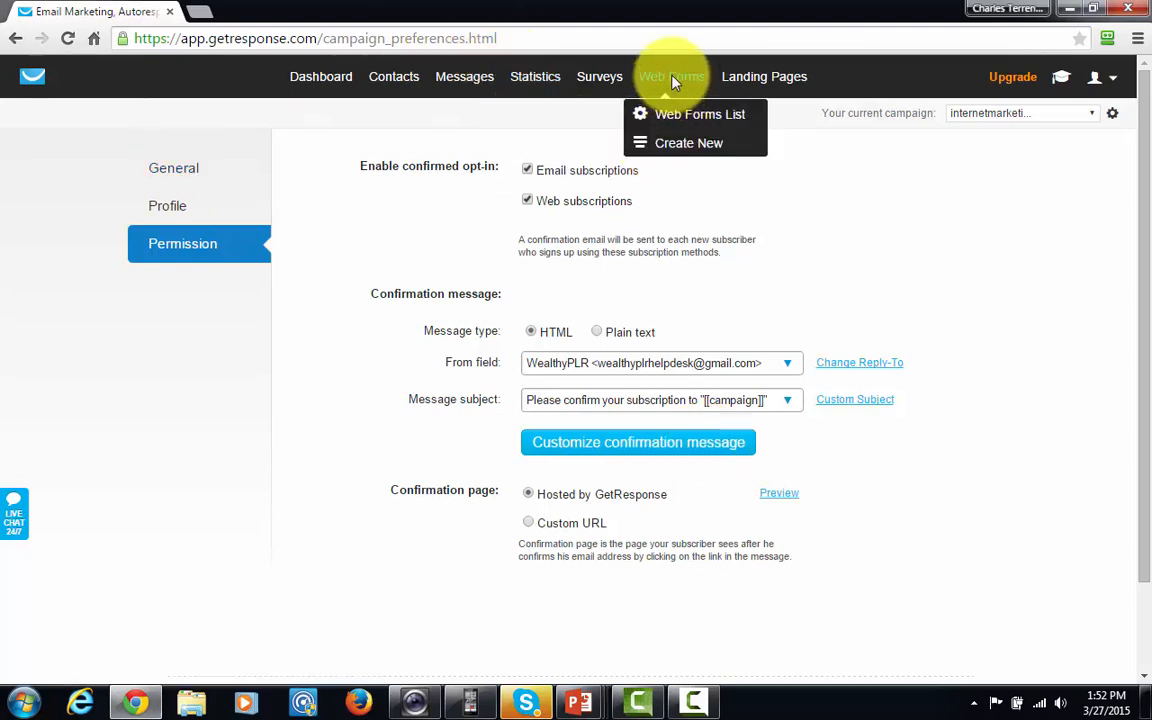
pyautogui.click(685, 150)
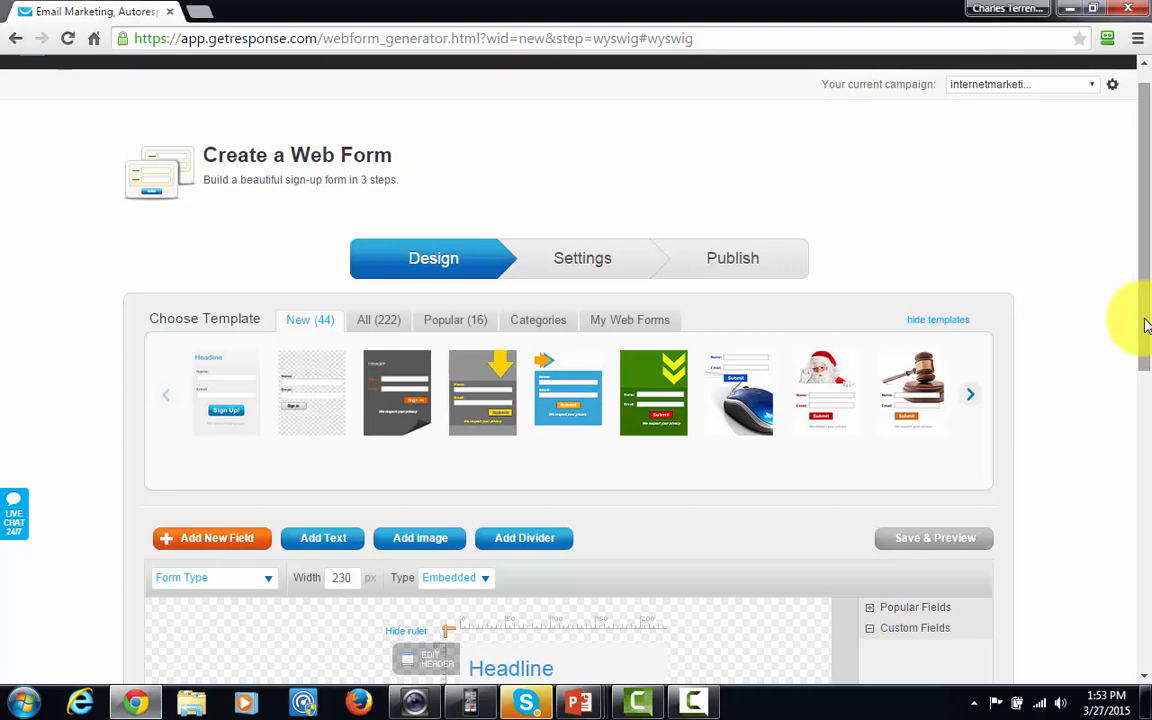
pyautogui.moveTo(1146, 325); pyautogui.dragTo(1132, 368)
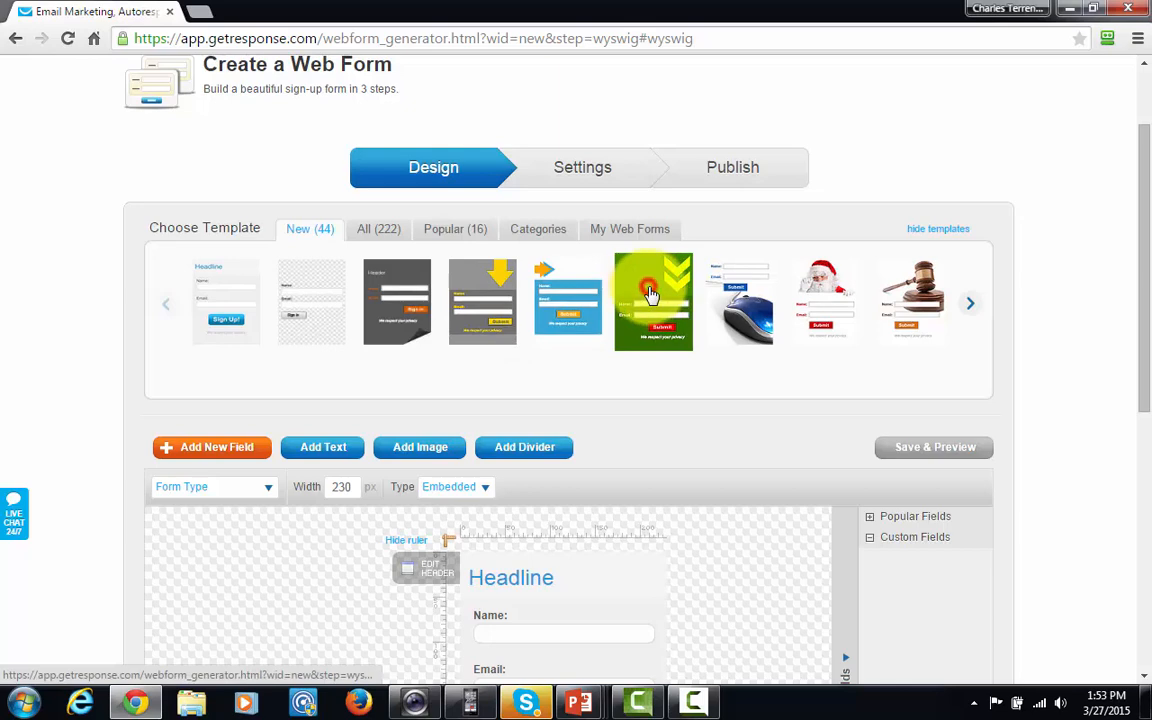
pyautogui.click(651, 296)
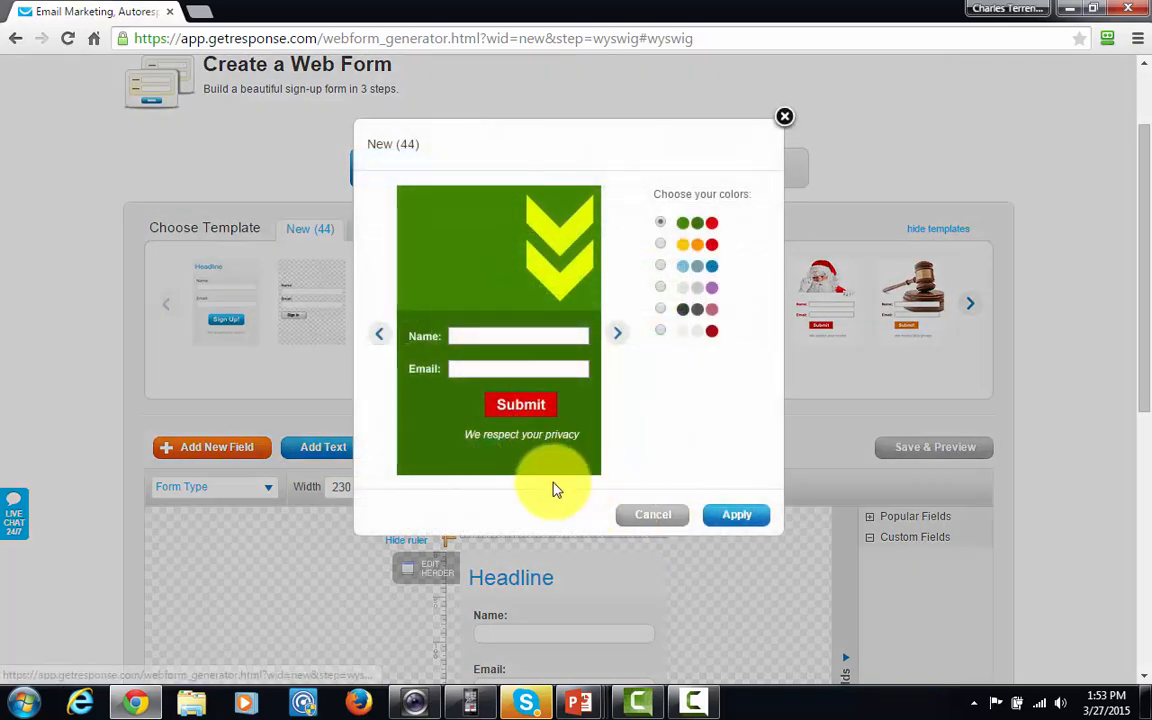
pyautogui.click(736, 518)
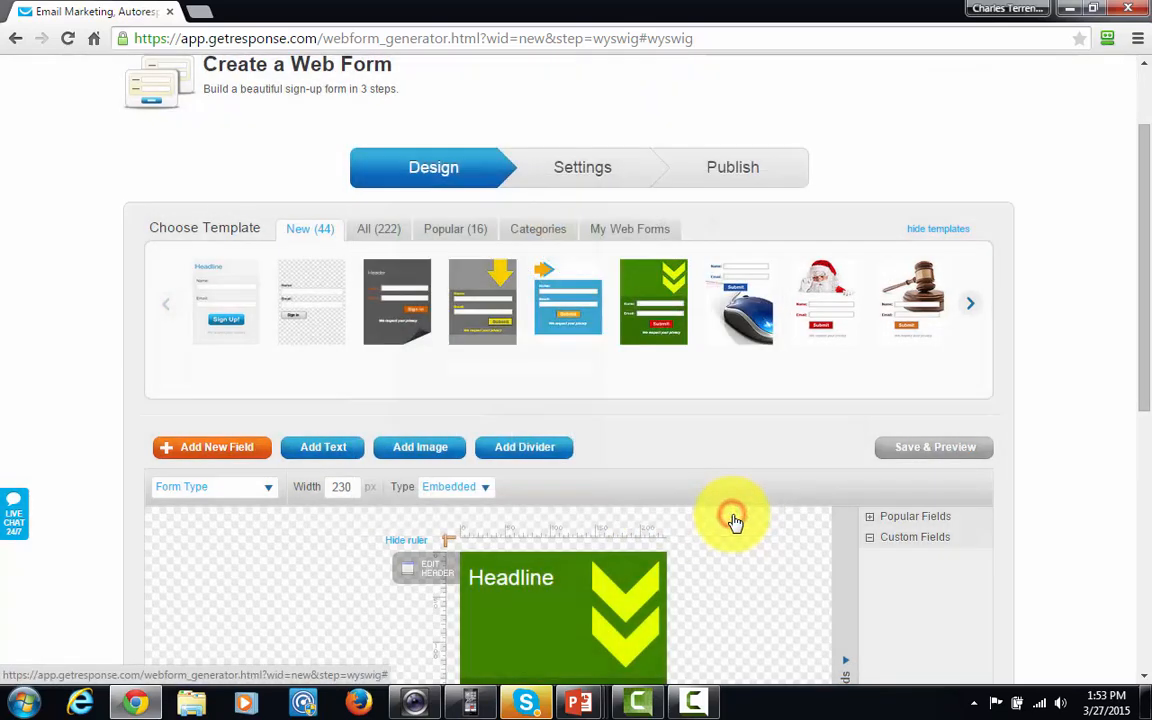
# Widen the web form to 510 px and replace its headline with centered text "Find the Three Most Important Steps To Making Money Online"
pyautogui.scroll(-2, 1145, 257)
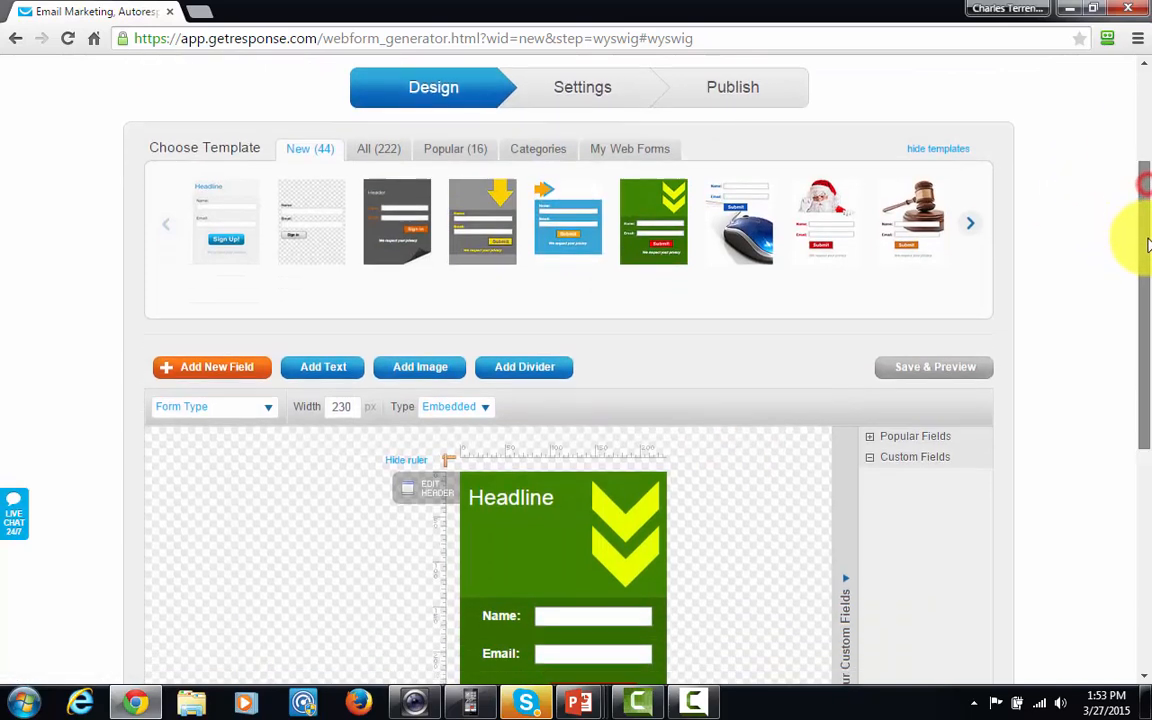
pyautogui.scroll(-1, 1148, 257)
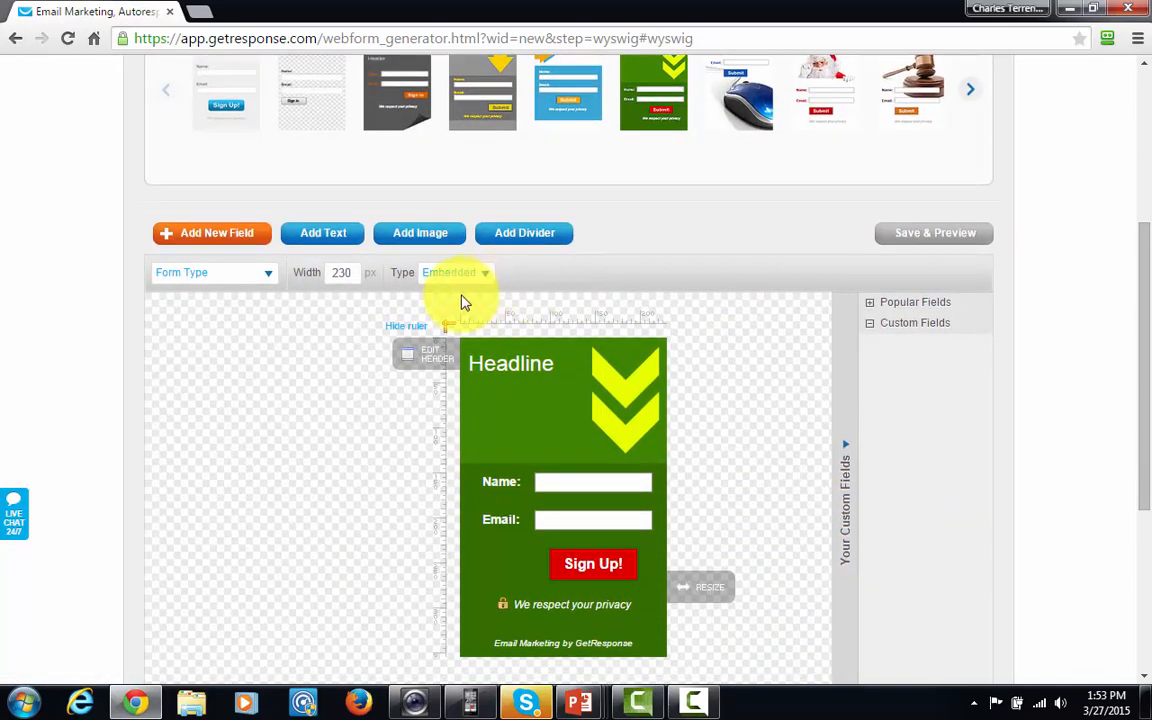
pyautogui.click(607, 432)
pyautogui.moveTo(1147, 390); pyautogui.dragTo(1147, 413)
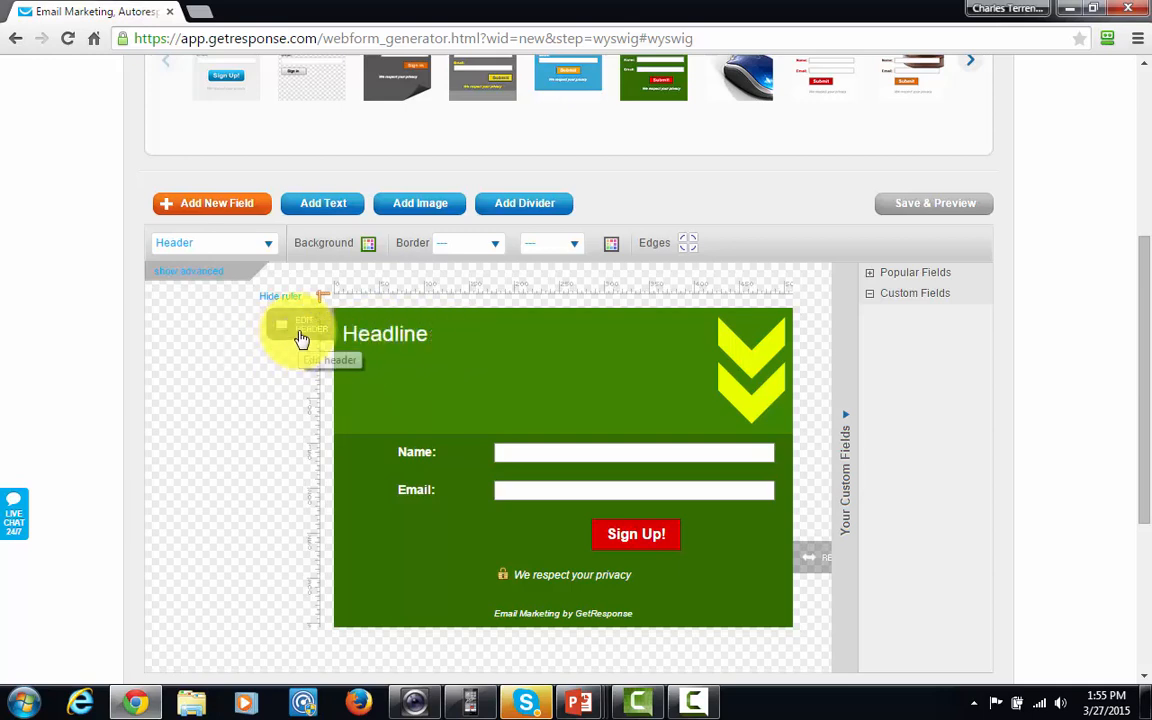
pyautogui.click(302, 338)
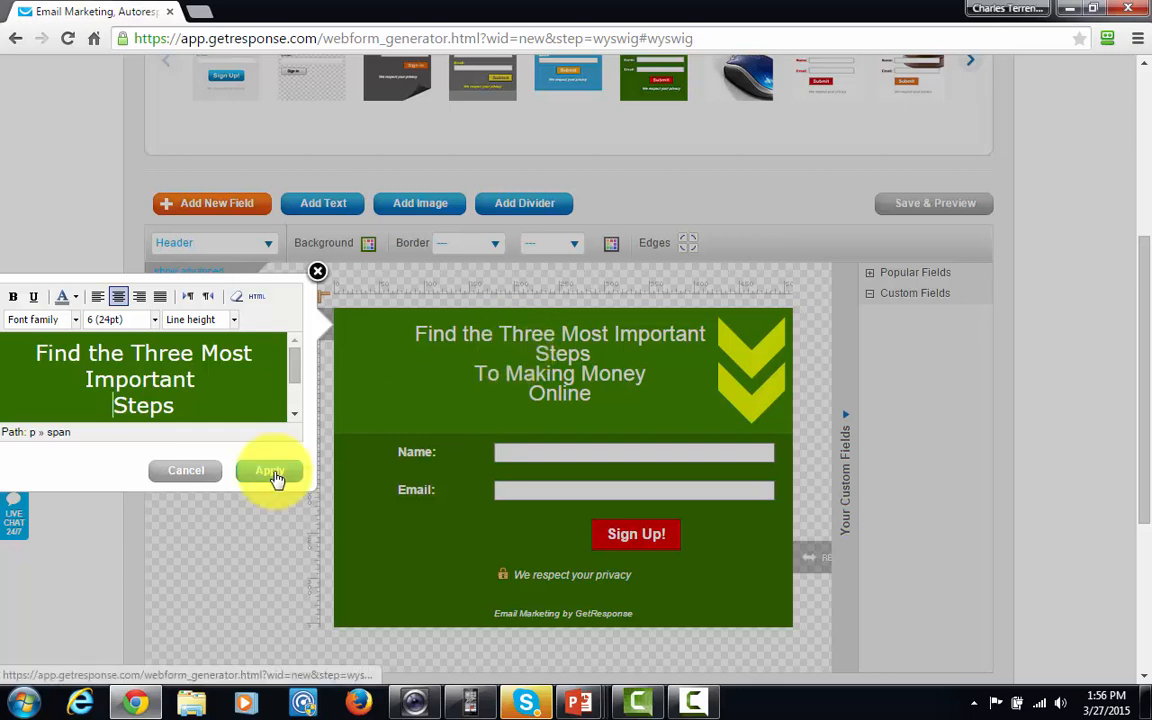
pyautogui.click(275, 474)
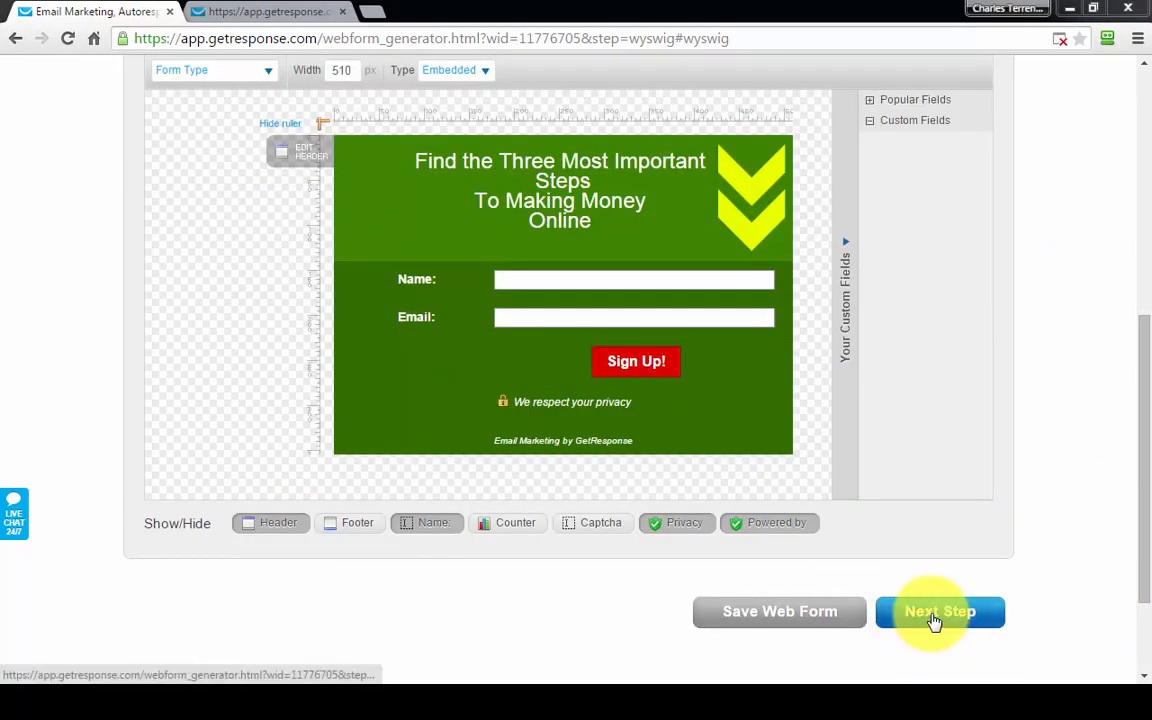
# Proceed to the web form's settings, choose the Default Thank-you page and continue to the Publish stage
pyautogui.click(935, 616)
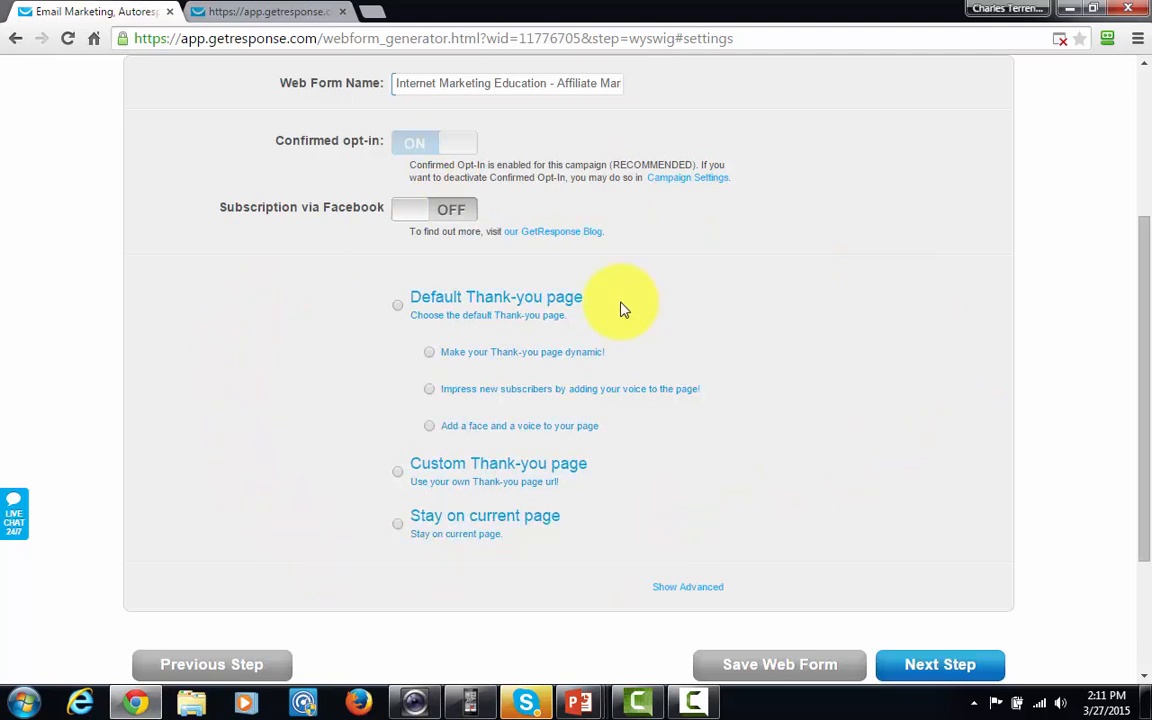
pyautogui.click(401, 310)
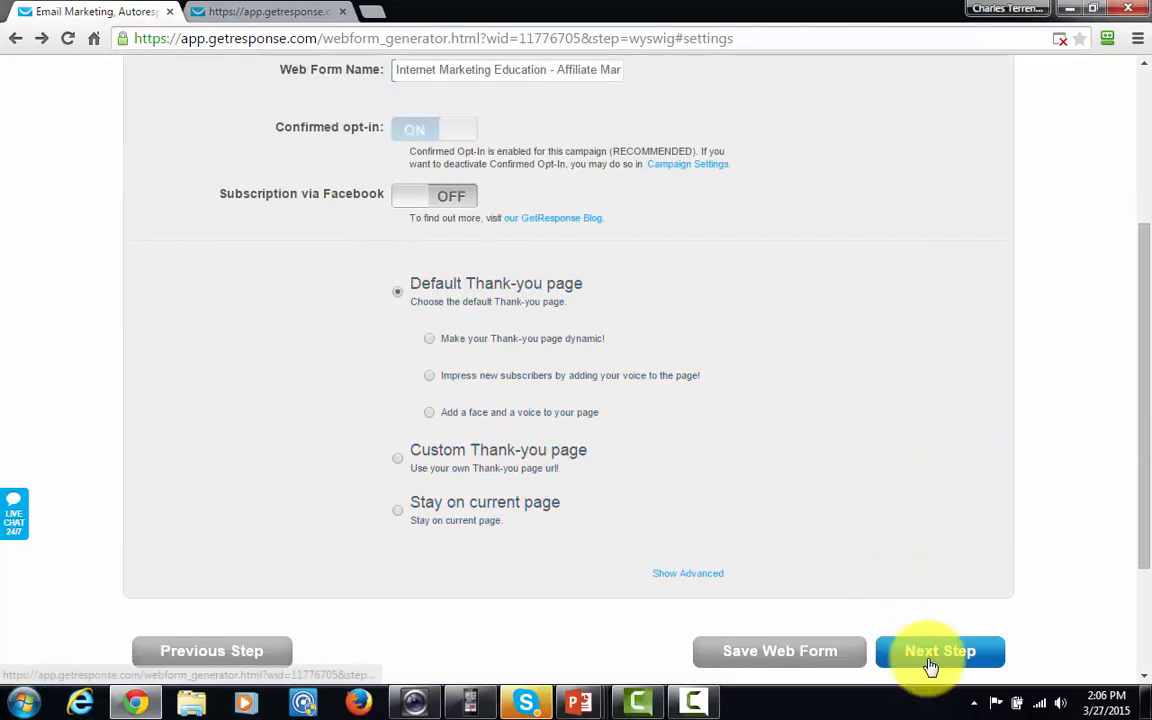
pyautogui.click(930, 660)
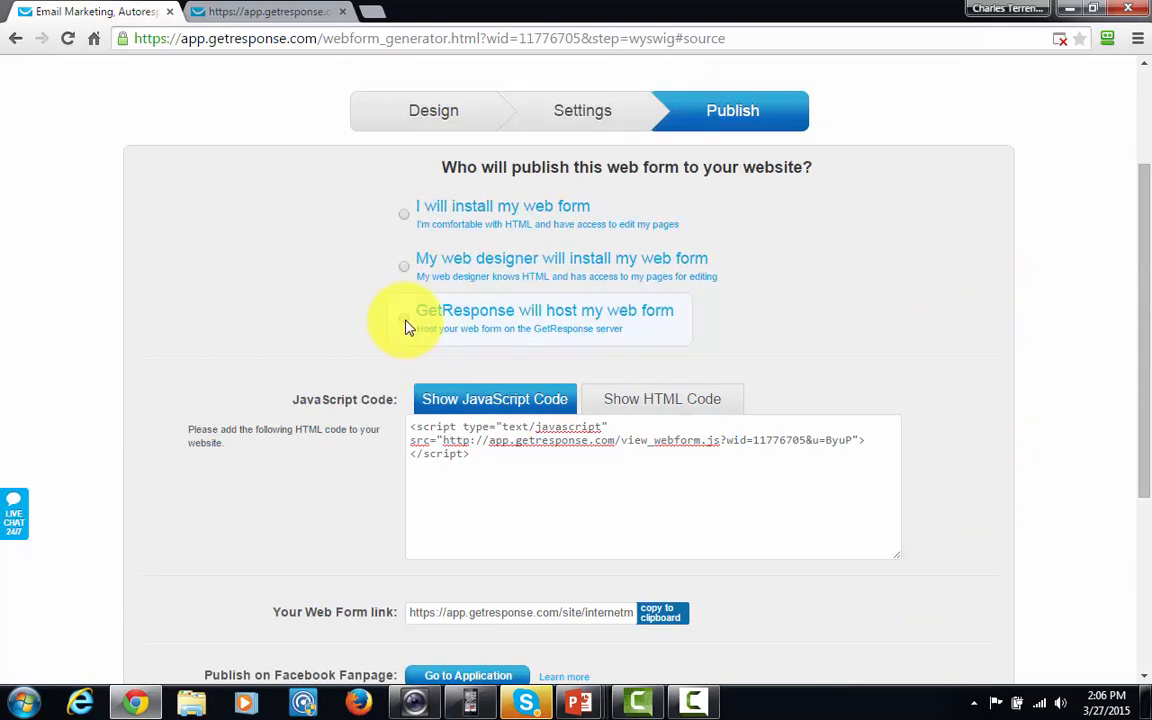
# Choose GetResponse as the host of the web form and copy the web form link to the clipboard
pyautogui.click(406, 323)
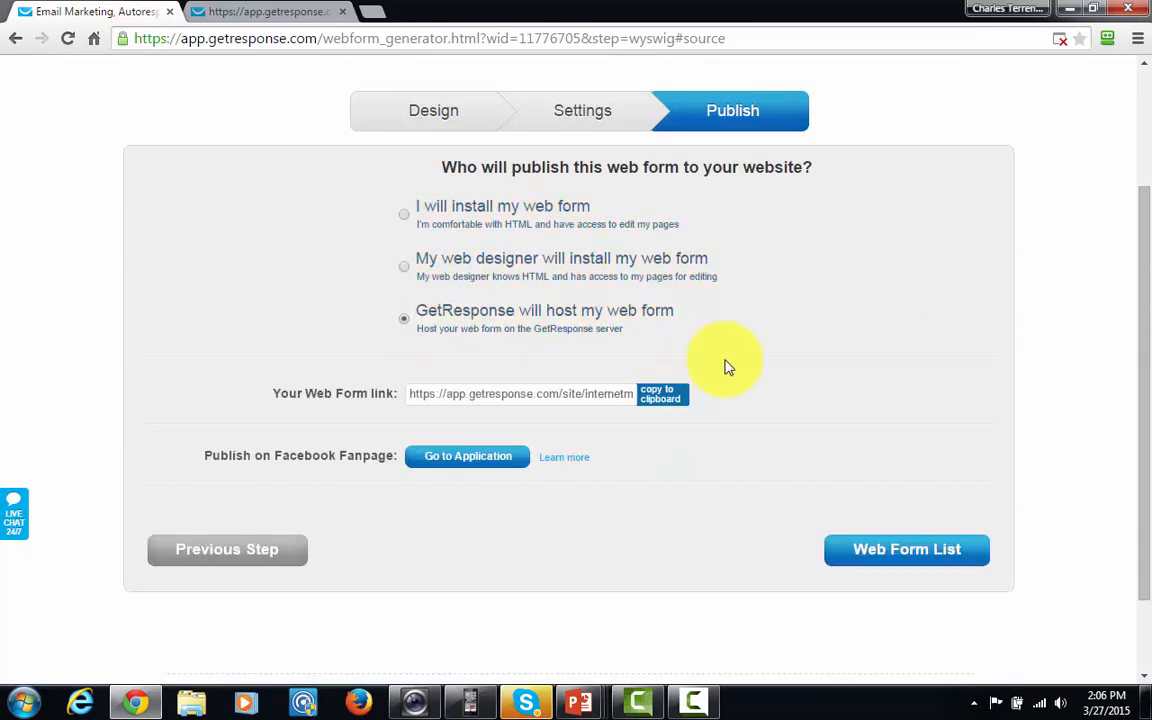
pyautogui.click(651, 399)
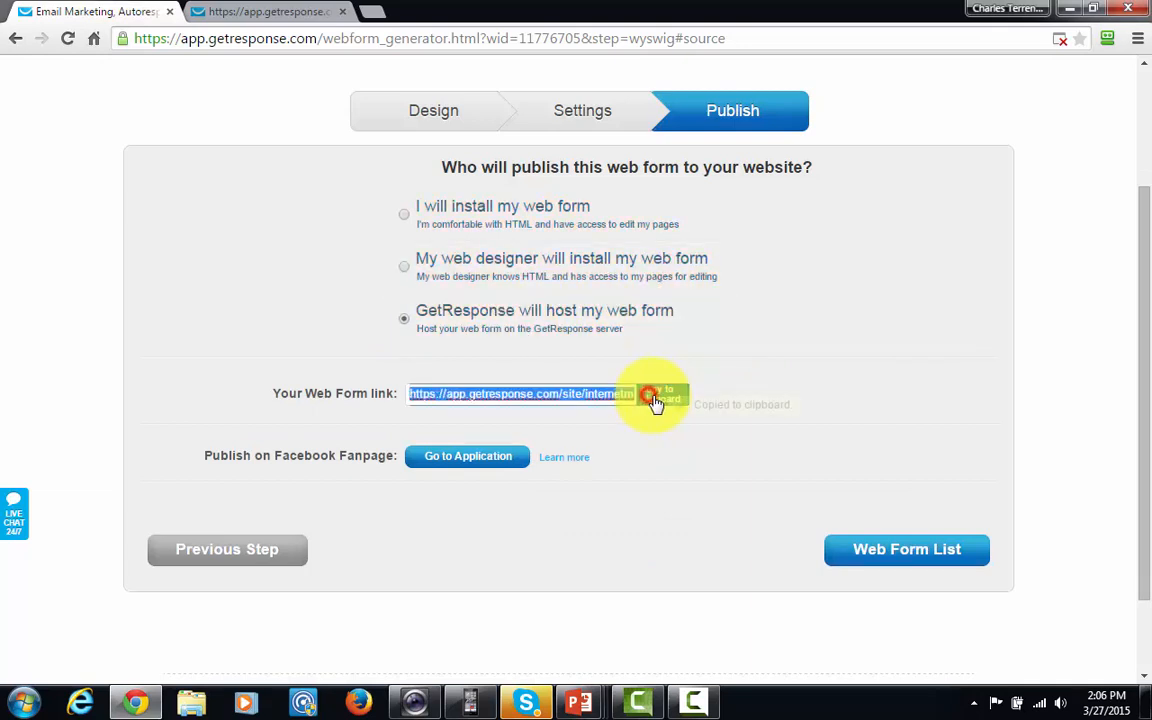
pyautogui.click(533, 405)
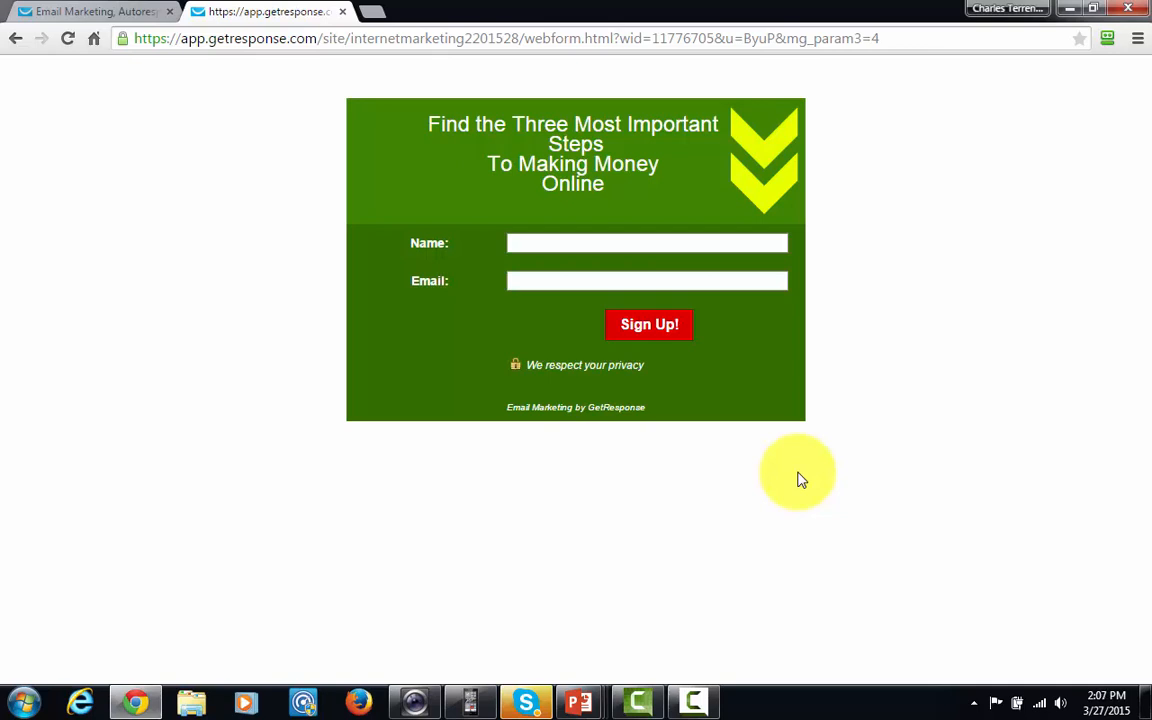
# Switch from the hosted form page back to the web form generator and reopen the form's Design stage
pyautogui.hotkey('ctrl', 'shift', 'Tab')
pyautogui.scroll(-1, 172, 393)
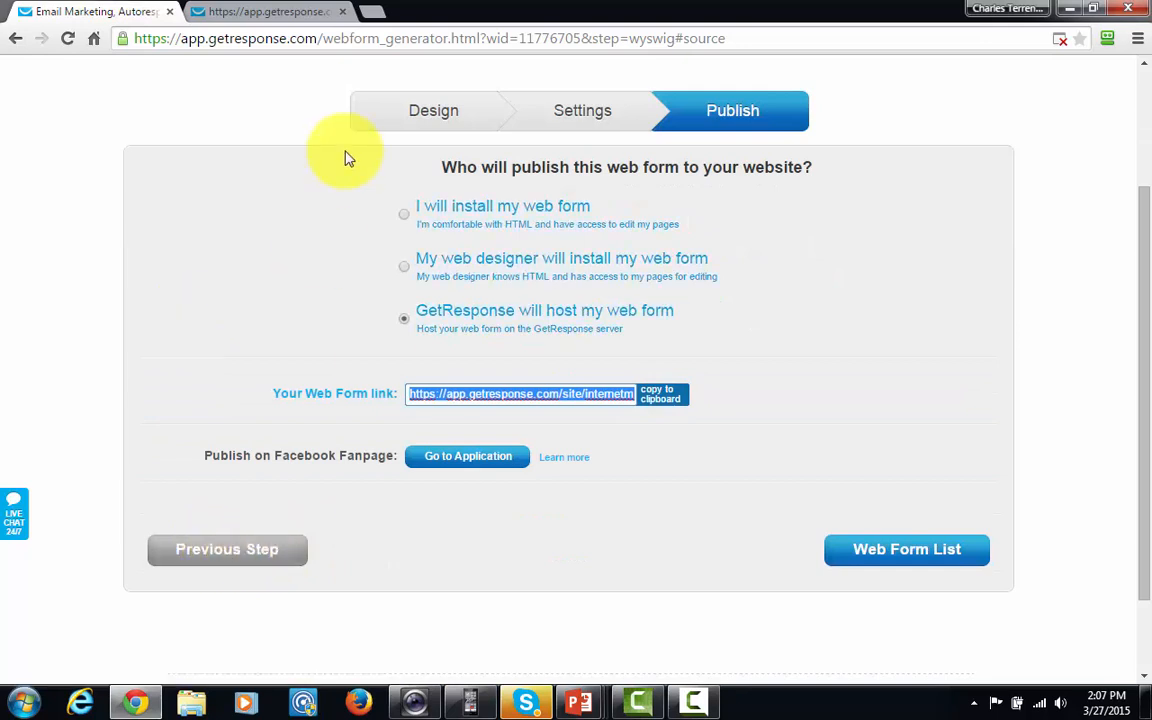
pyautogui.click(423, 115)
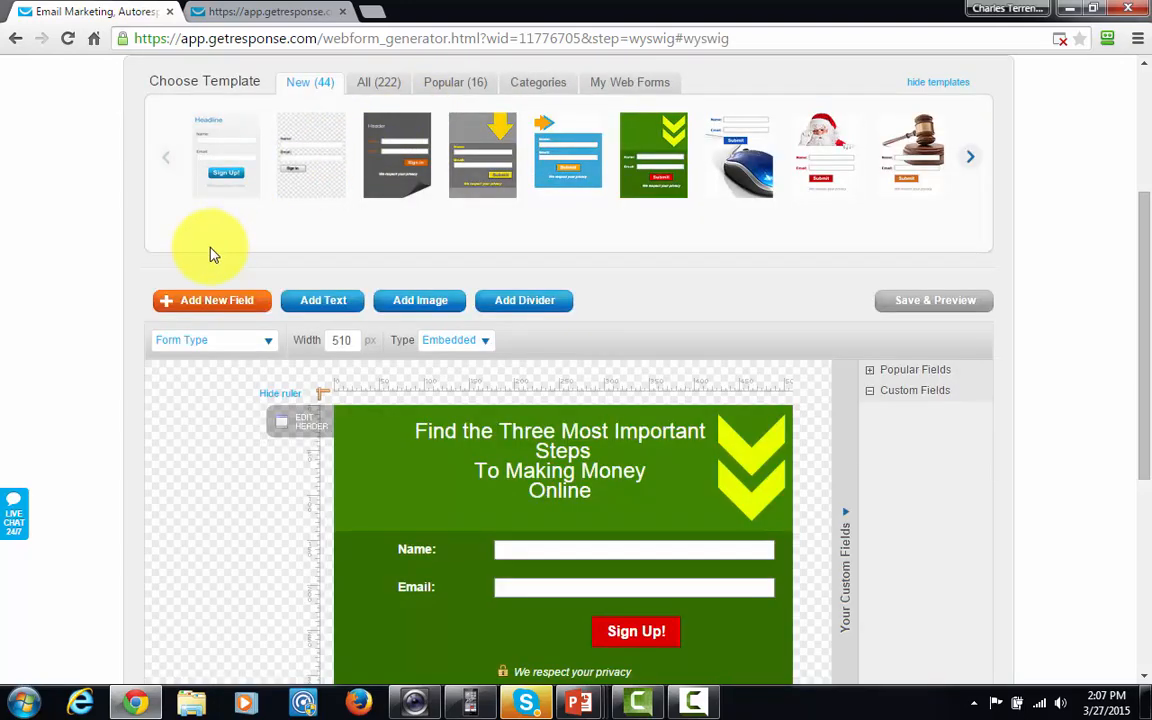